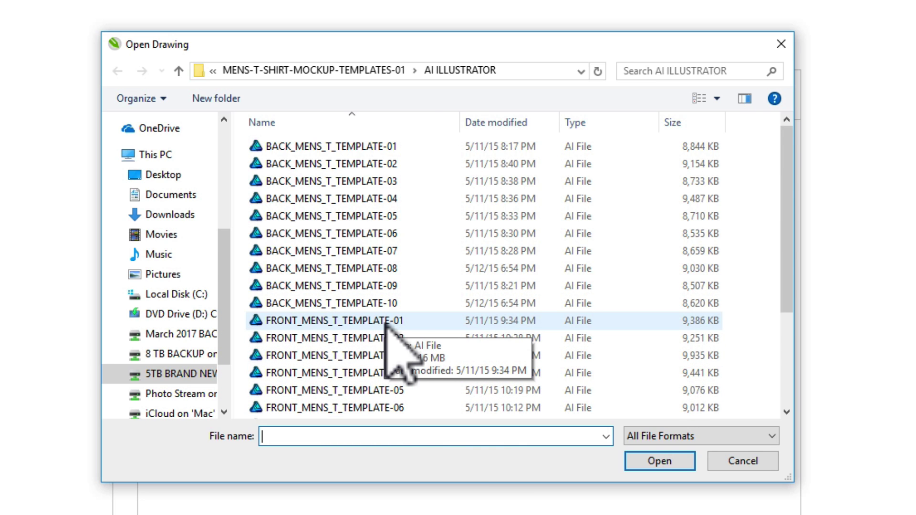
Open FRONT_MENS_T_TEMPLATE-01 from the AI ILLUSTRATOR folder.
double_click(387, 321)
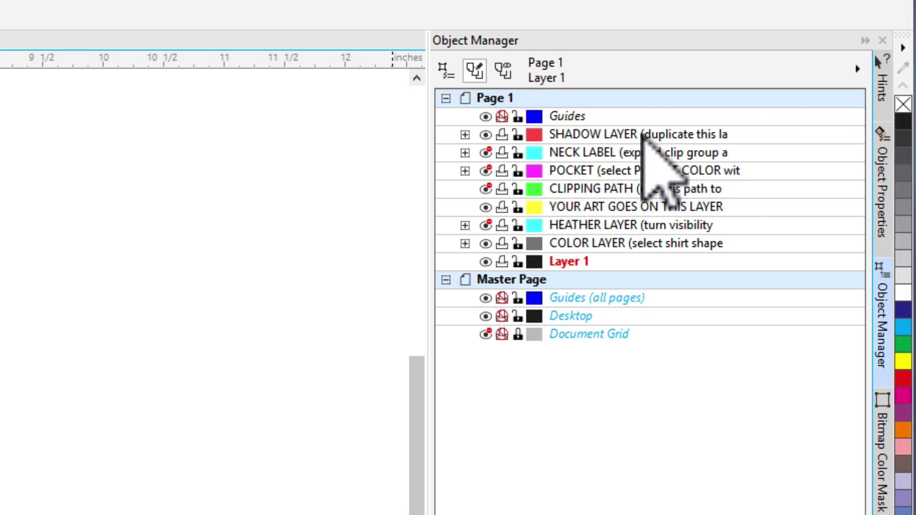
Give the SHADOW LAYER bitmap Uniform transparency in Multiply mode with amount 0.
left_click(567, 135)
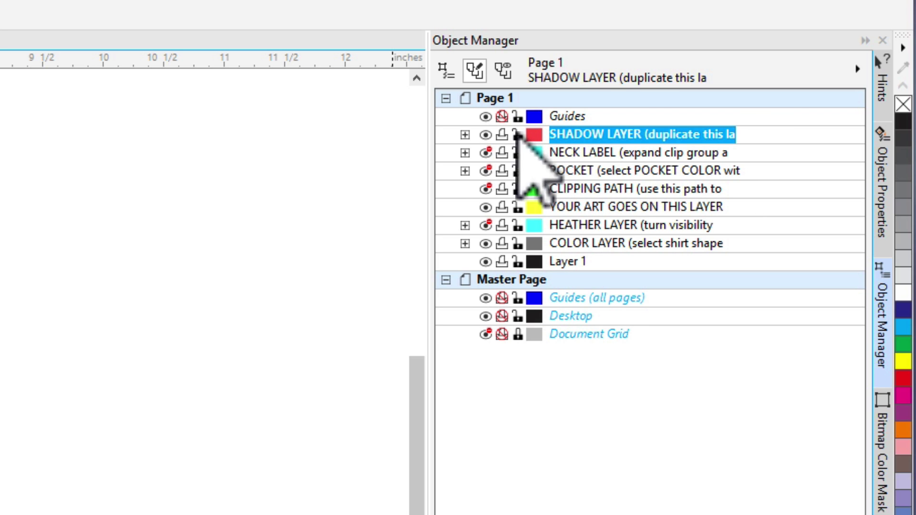
left_click(464, 135)
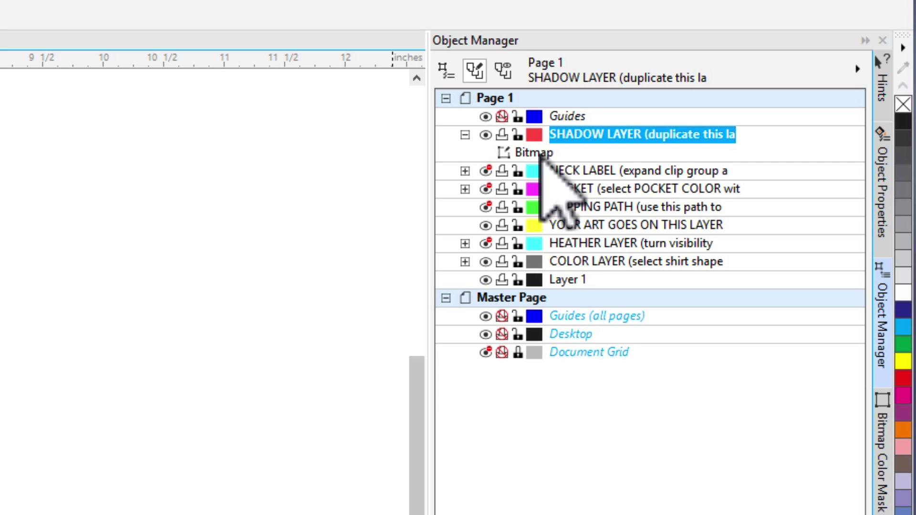
left_click(536, 153)
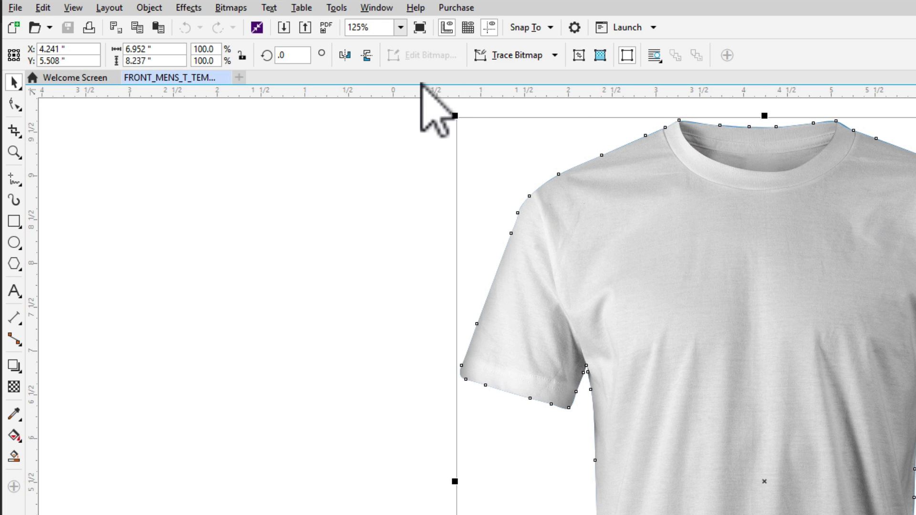
left_click(16, 389)
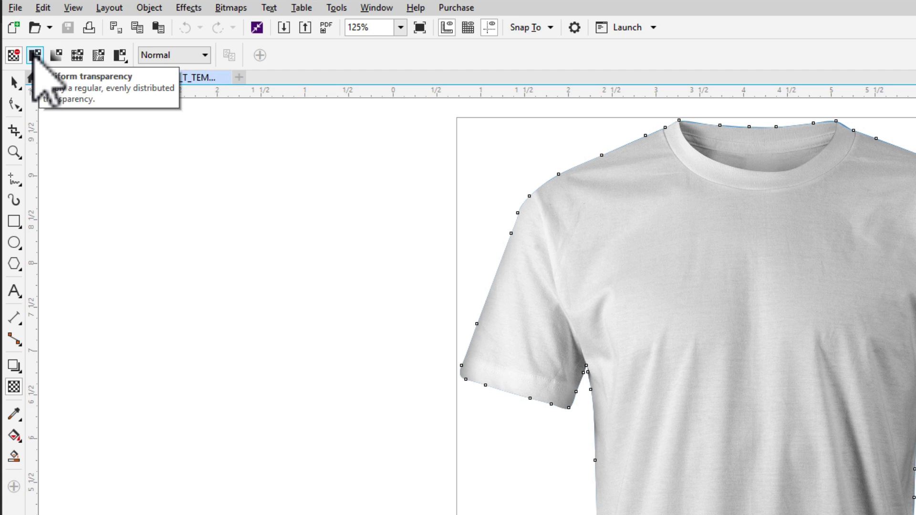
left_click(33, 56)
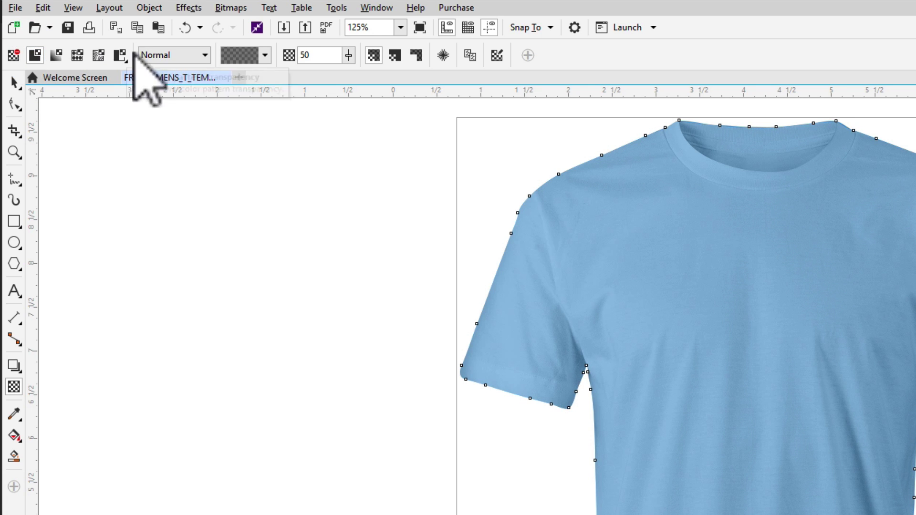
left_click(189, 54)
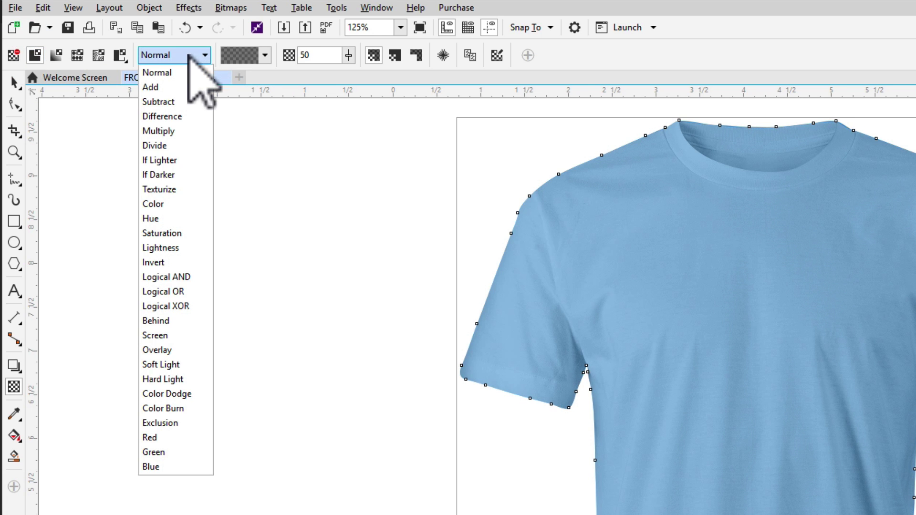
left_click(173, 130)
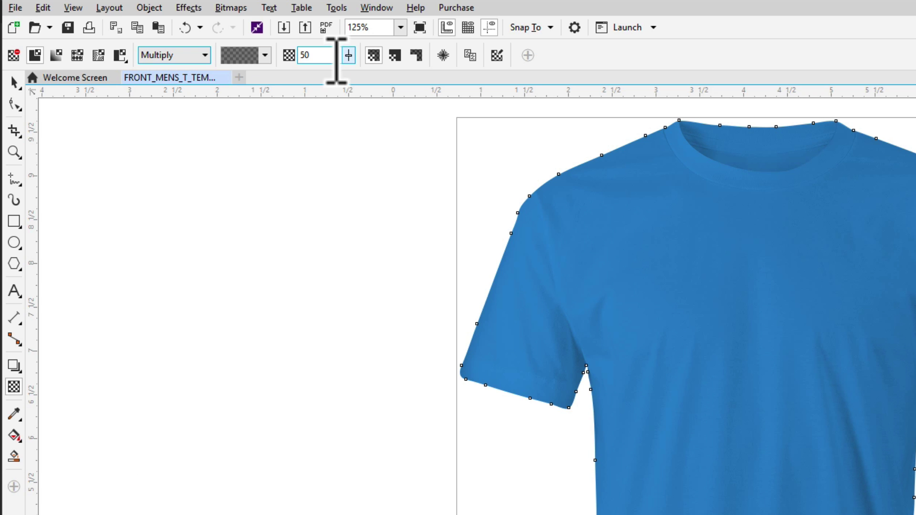
double_click(323, 55)
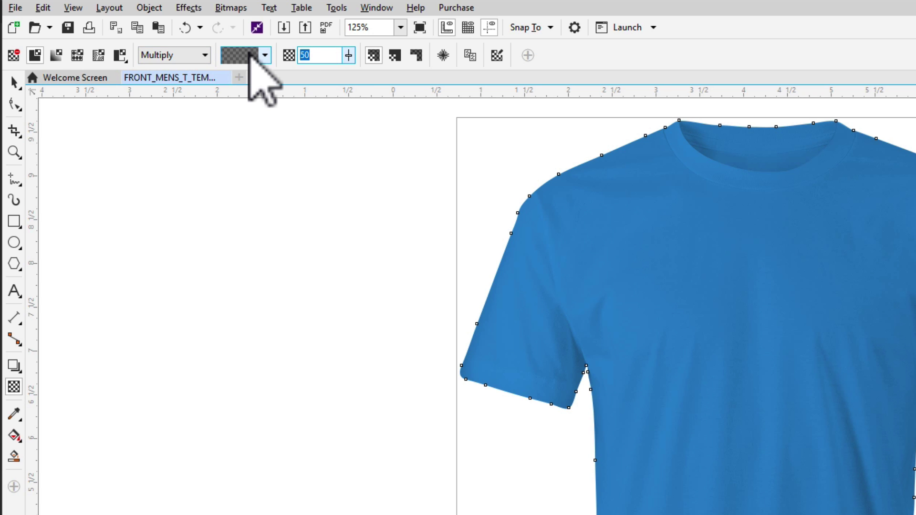
type("0")
key("Return")
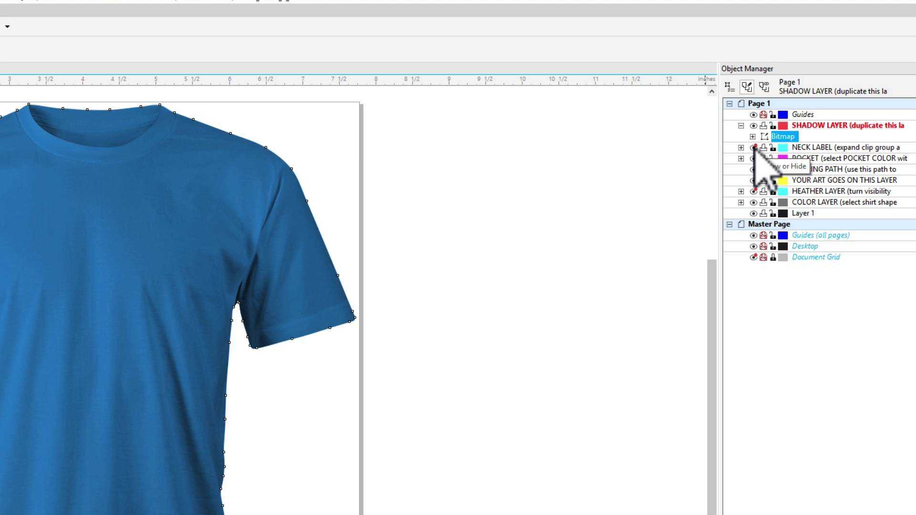
Show the NECK LABEL layer, select its bitmap, and collapse the layer.
left_click(754, 147)
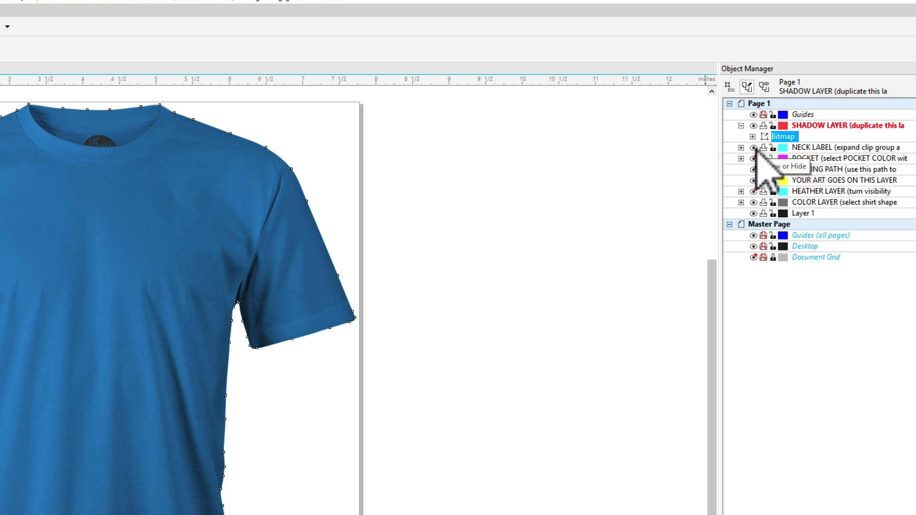
left_click(741, 148)
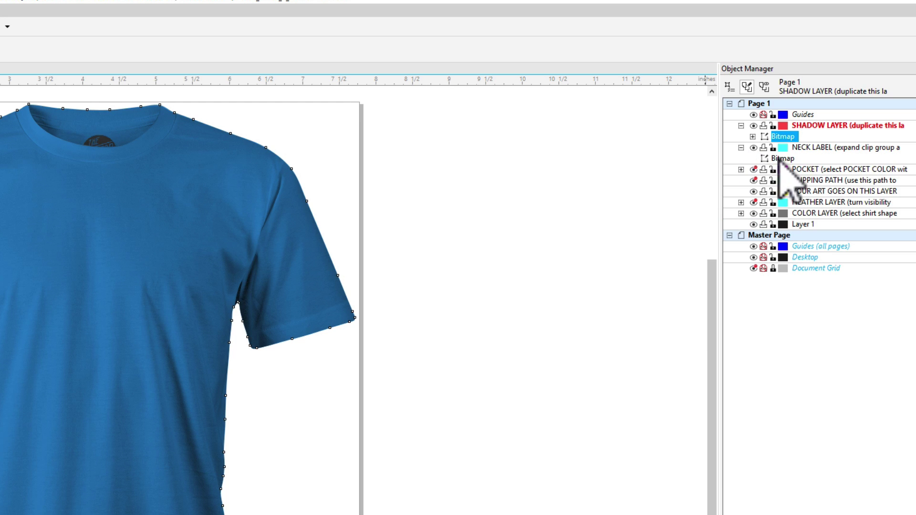
left_click(783, 159)
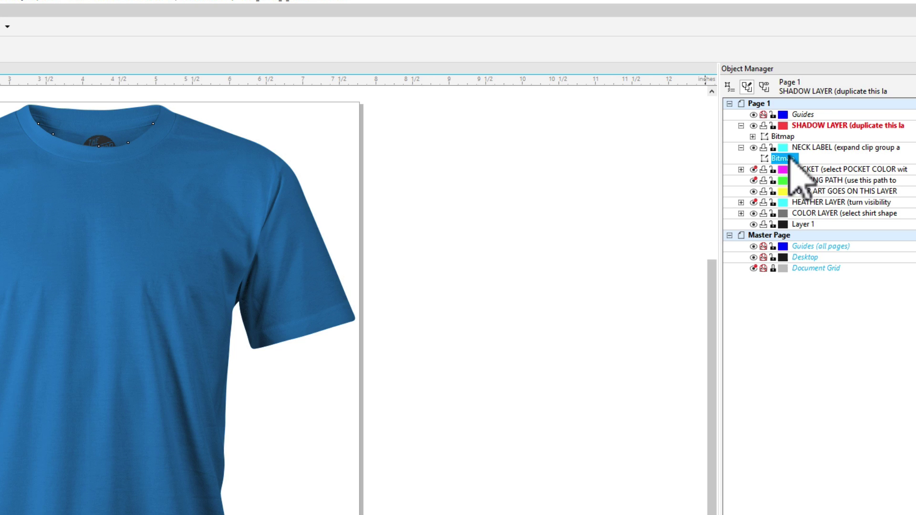
left_click(741, 148)
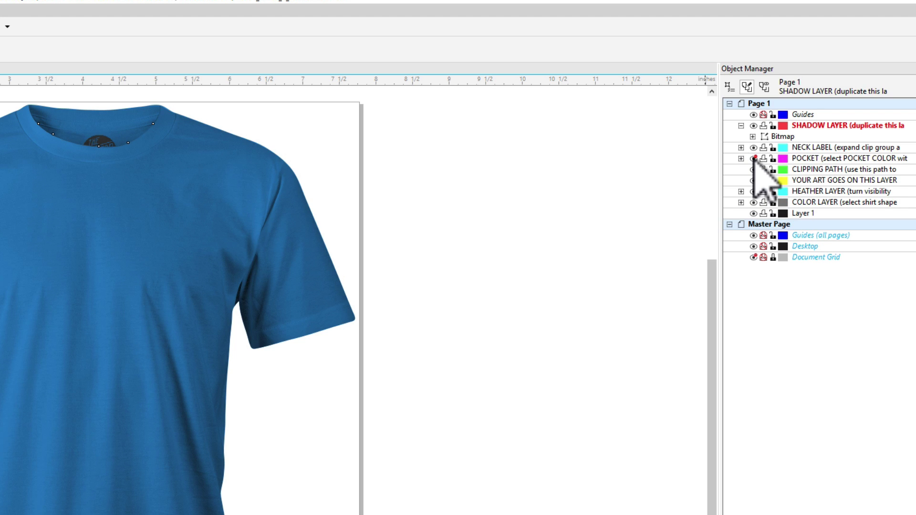
Fill the pocket curve white (#FFFFFF), then hide and collapse the POCKET layer.
left_click(753, 158)
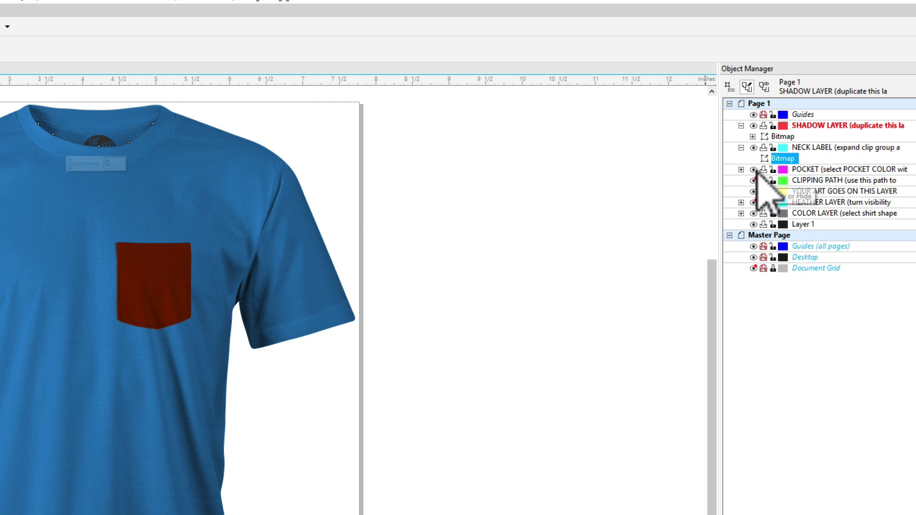
left_click(794, 203)
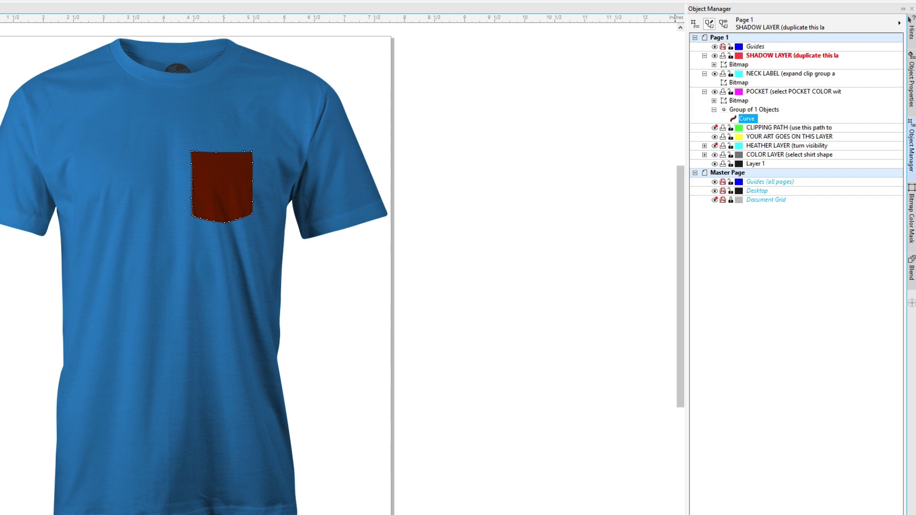
key("shift+F11")
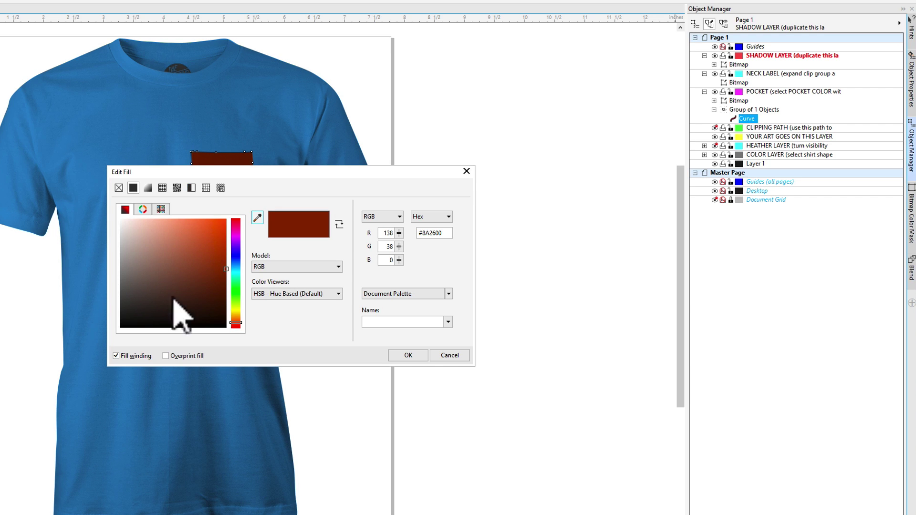
left_click_drag(173, 310, 110, 209)
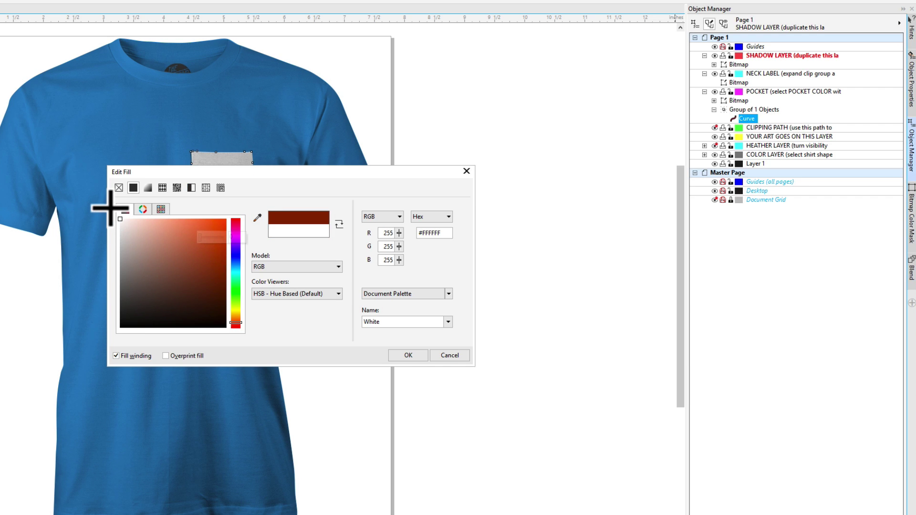
left_click(414, 357)
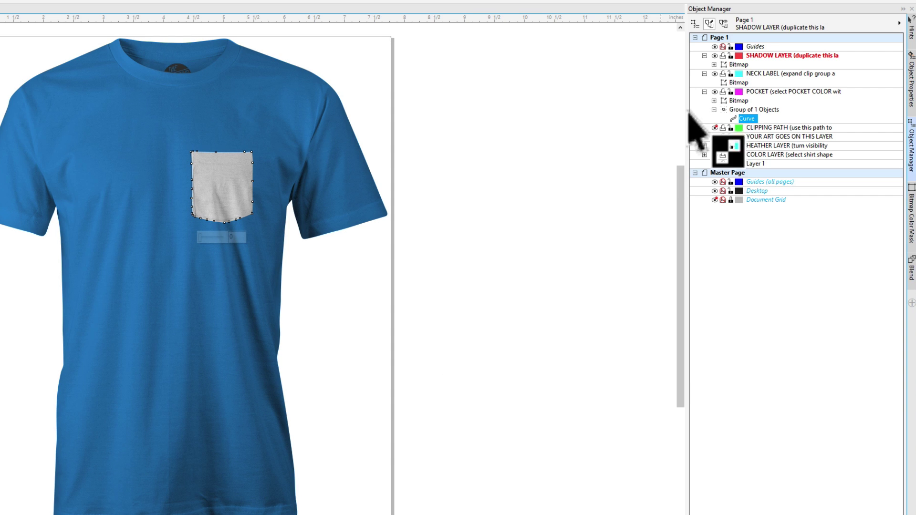
left_click(713, 92)
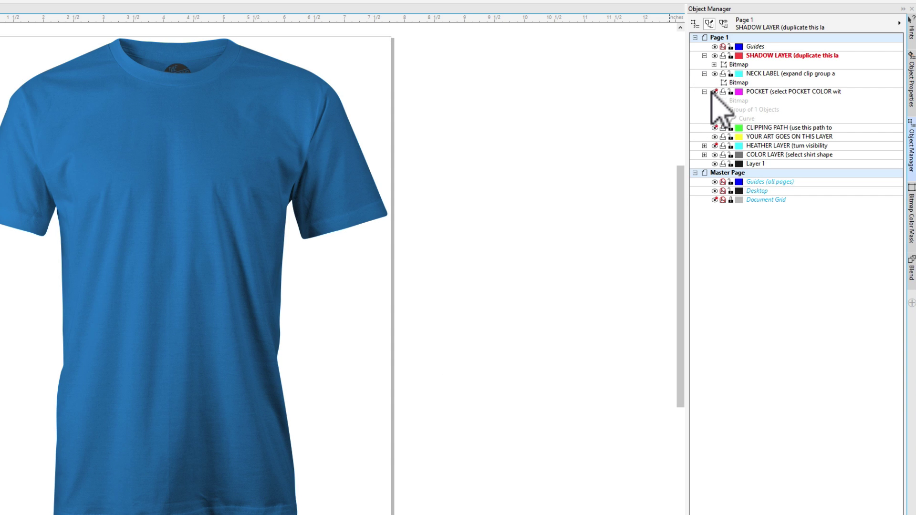
left_click(705, 92)
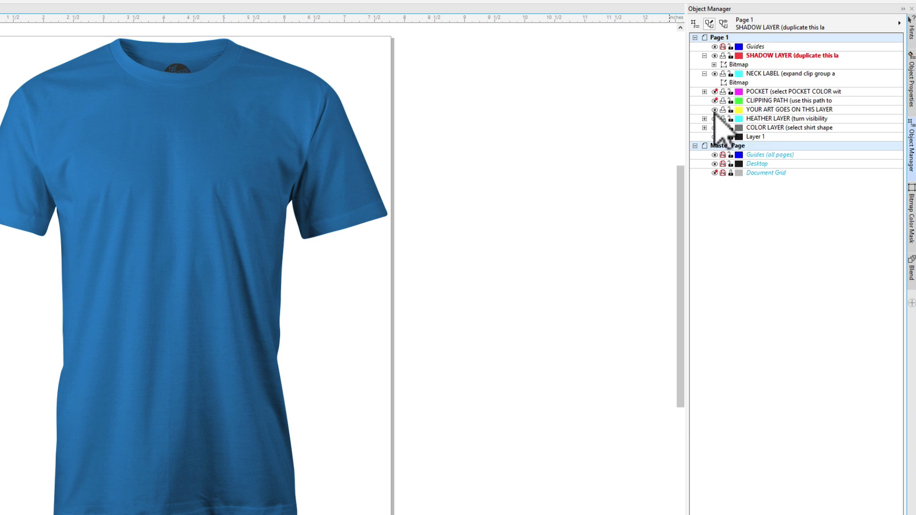
Show HEATHER LAYER and give its bitmap transparency in Multiply blend mode.
left_click(764, 109)
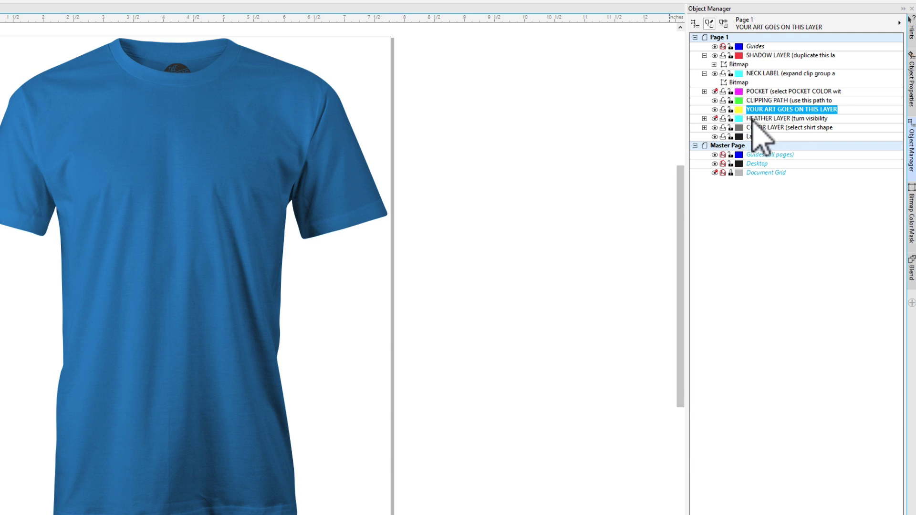
left_click(715, 119)
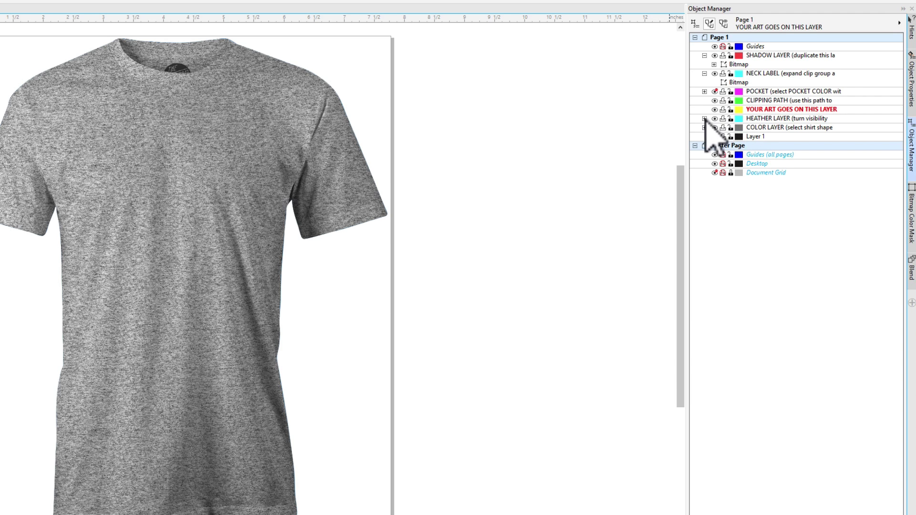
left_click(705, 118)
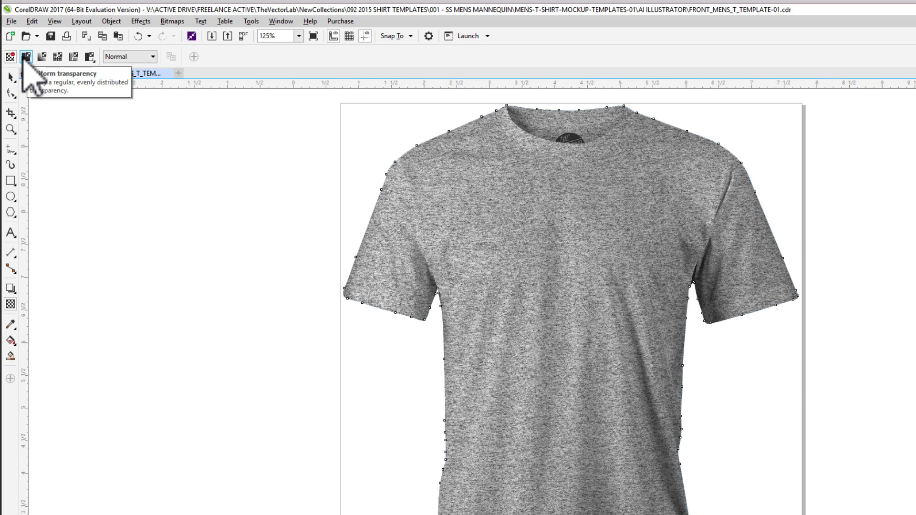
left_click(26, 56)
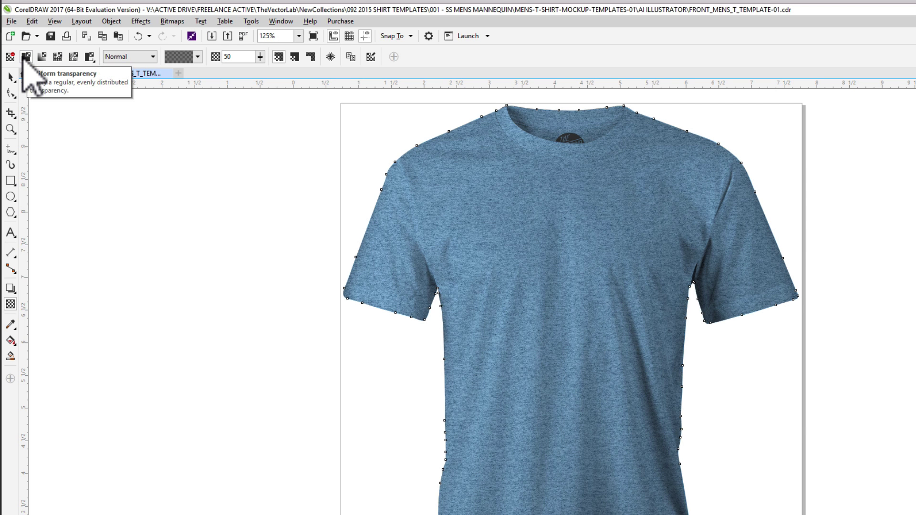
left_click(125, 57)
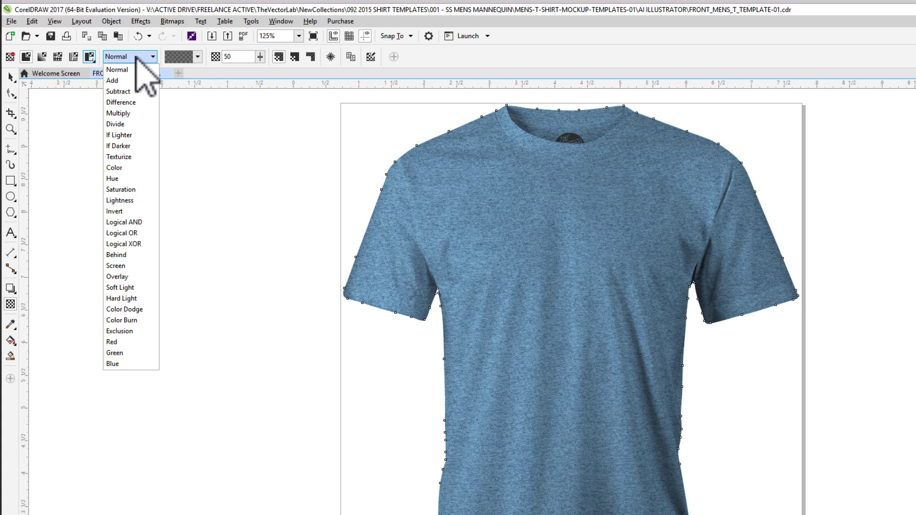
left_click(129, 114)
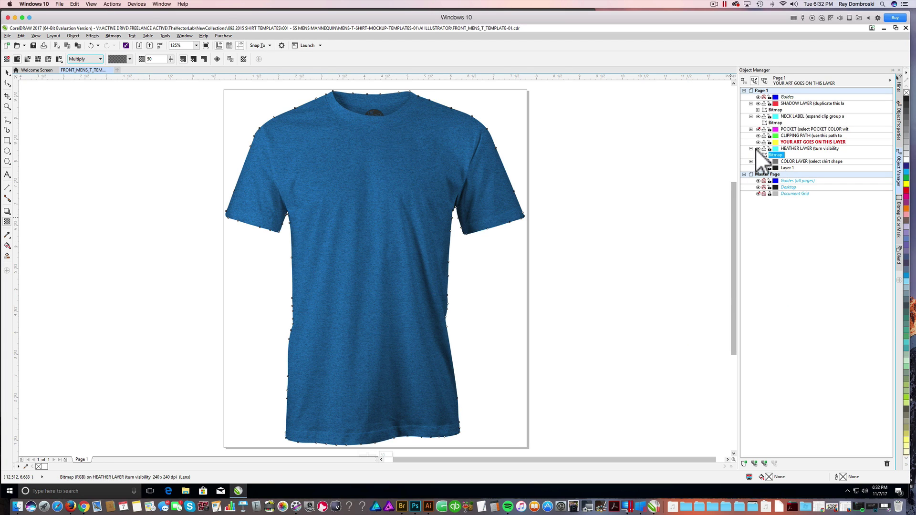
Hide HEATHER LAYER and select the shirt curve on COLOR LAYER.
left_click(759, 148)
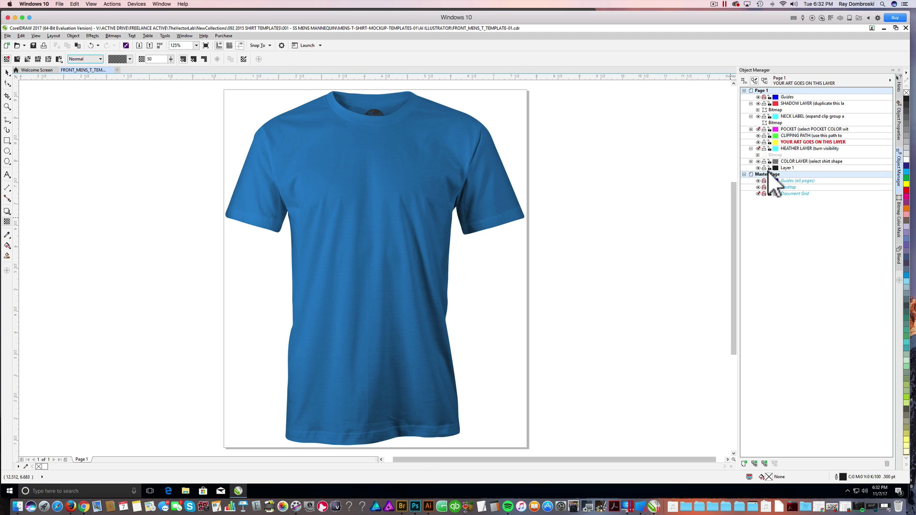
left_click(789, 162)
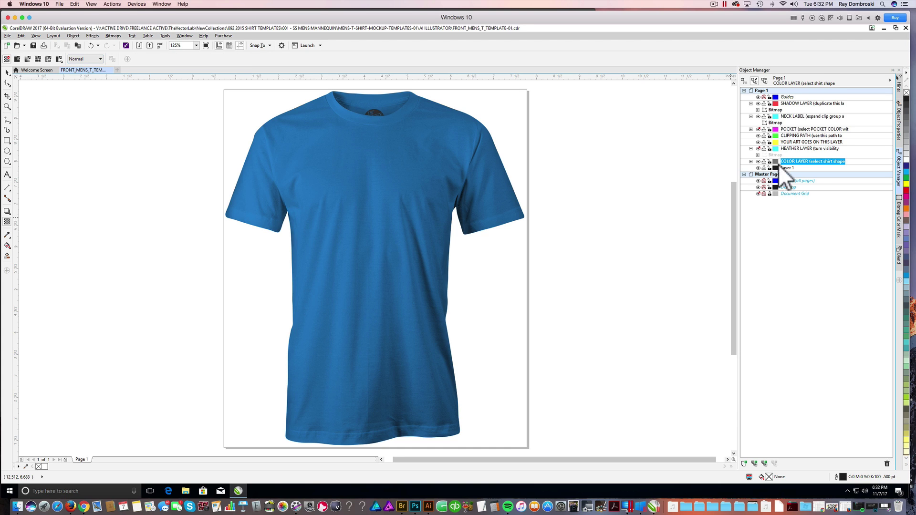
left_click(751, 161)
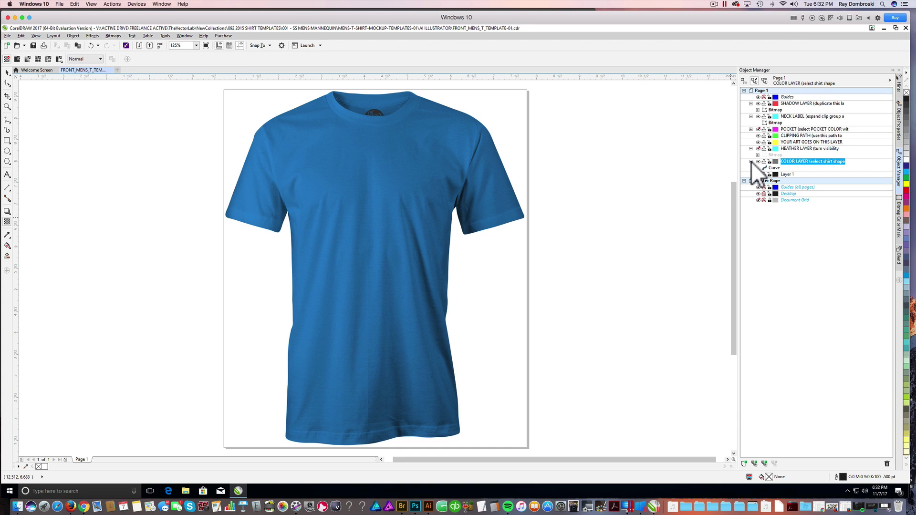
left_click(775, 167)
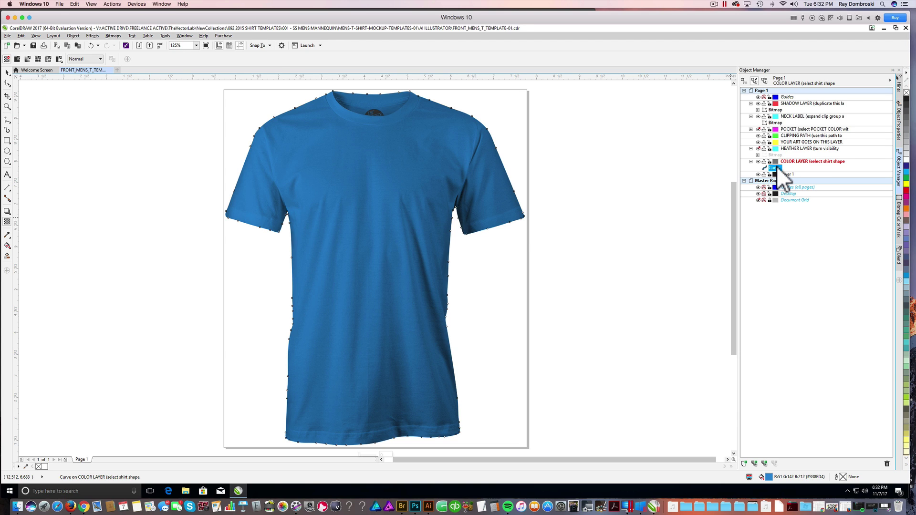
mouse_move(777, 166)
left_mouse_down()
mouse_move(493, 167)
mouse_move(344, 95)
mouse_move(225, 182)
mouse_move(278, 234)
mouse_move(297, 372)
mouse_move(428, 405)
mouse_move(477, 429)
left_mouse_up()
Fill the shirt shape with dark charcoal grey #303030.
double_click(768, 476)
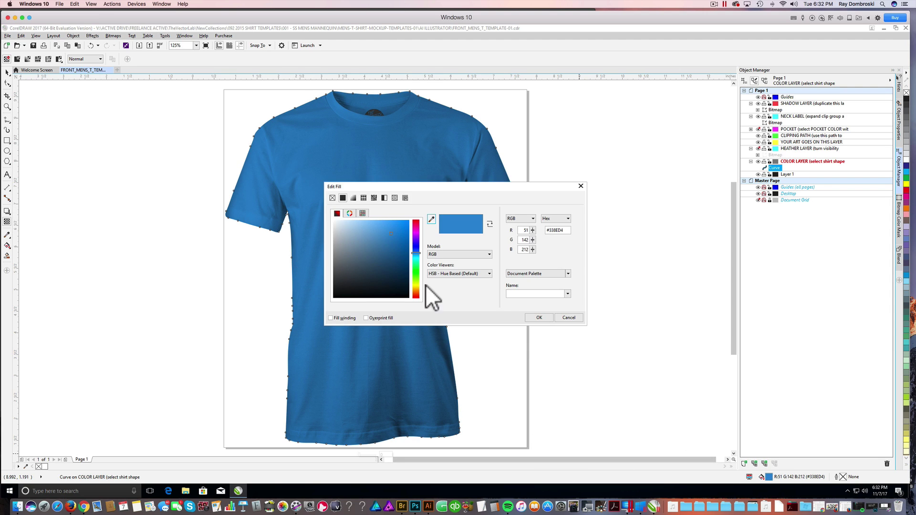
left_click(325, 283)
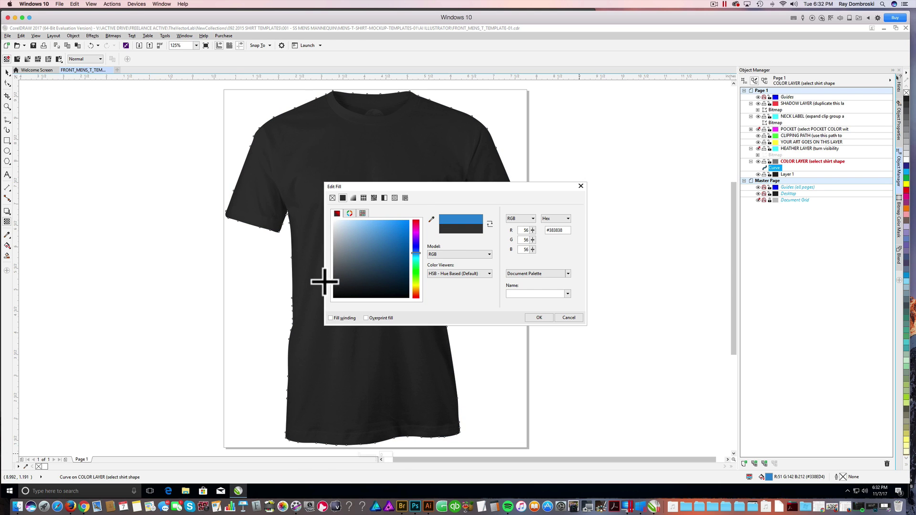
mouse_move(325, 281)
left_mouse_down()
mouse_move(323, 274)
mouse_move(320, 307)
left_mouse_up()
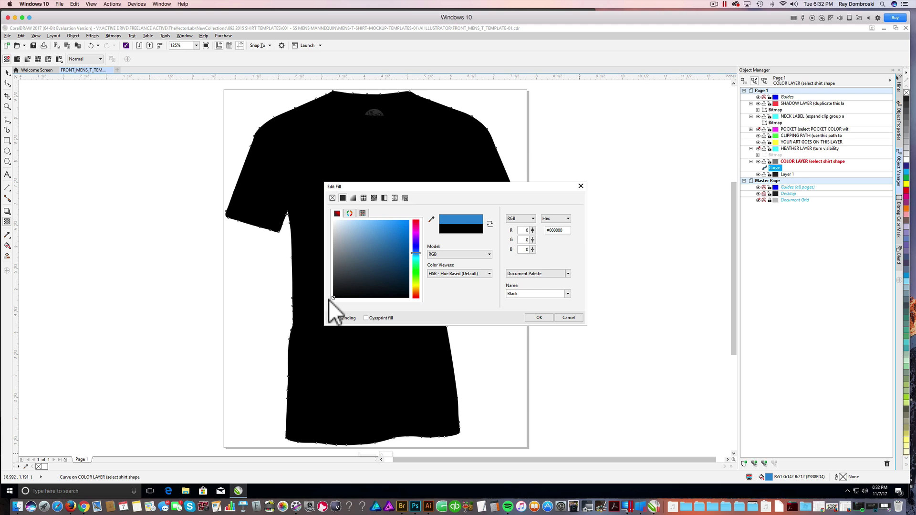
left_click_drag(389, 189, 563, 210)
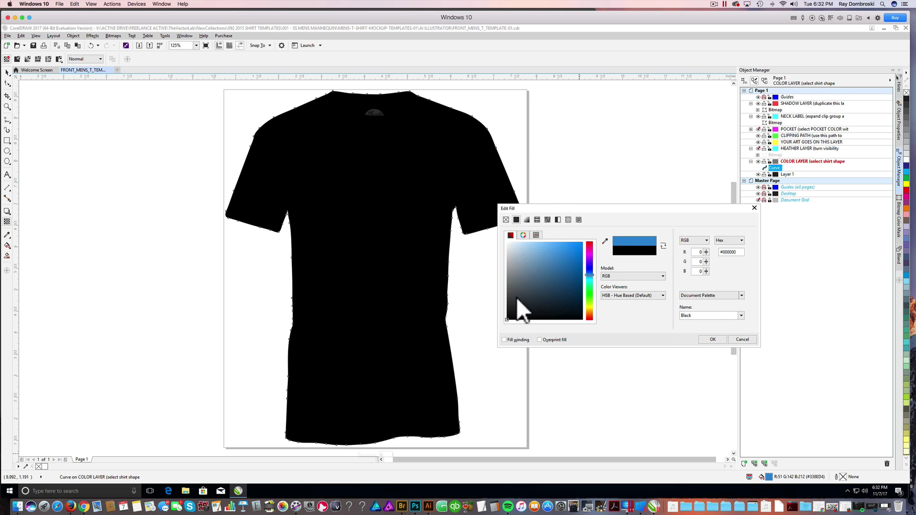
left_click_drag(507, 310, 507, 304)
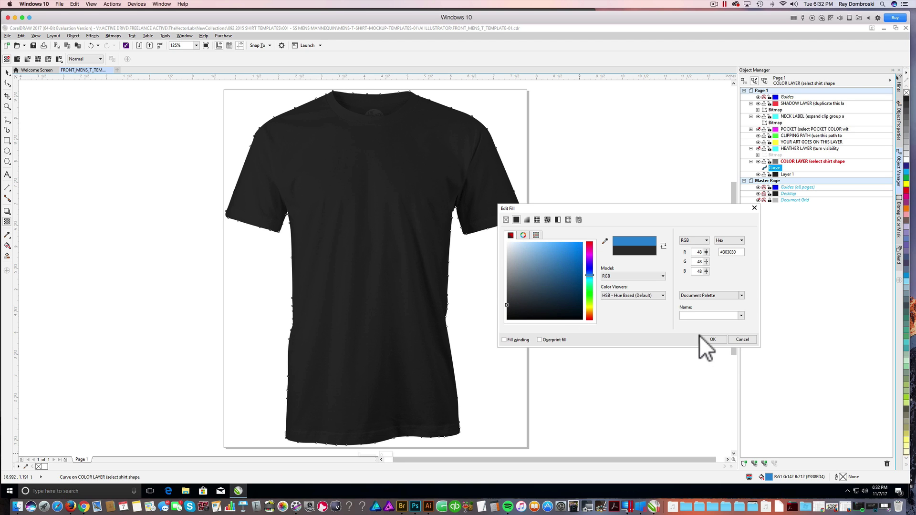
left_click(719, 341)
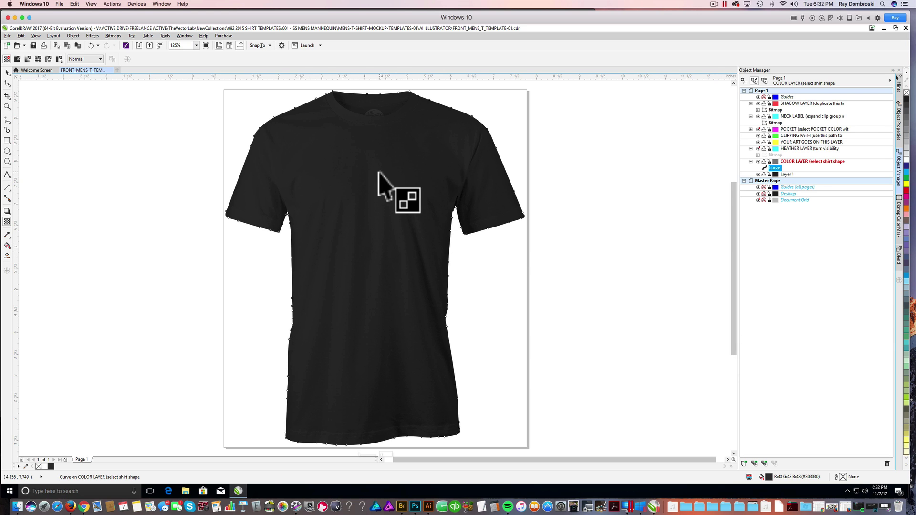
View the logo in Illustrator, then return to CorelDRAW with YOUR ART GOES ON THIS LAYER active.
left_click(429, 506)
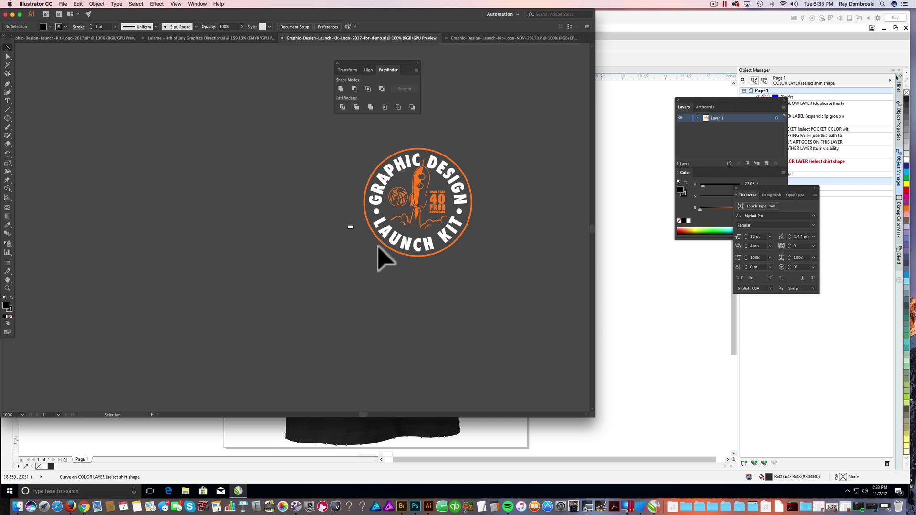
left_click(789, 142)
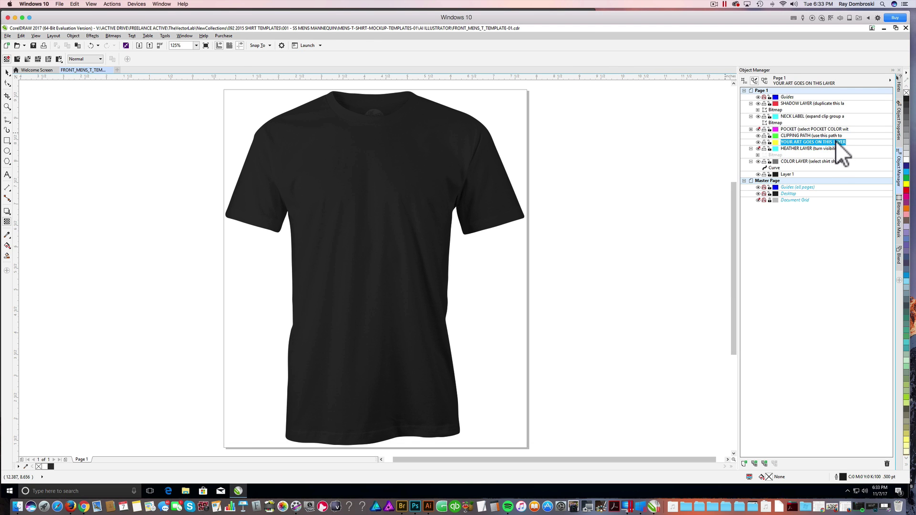
Import Graphic-Design-Launch-Kit-Logo-2017-for-demo onto the shirt and scale it to about 67% across the chest.
left_click(8, 36)
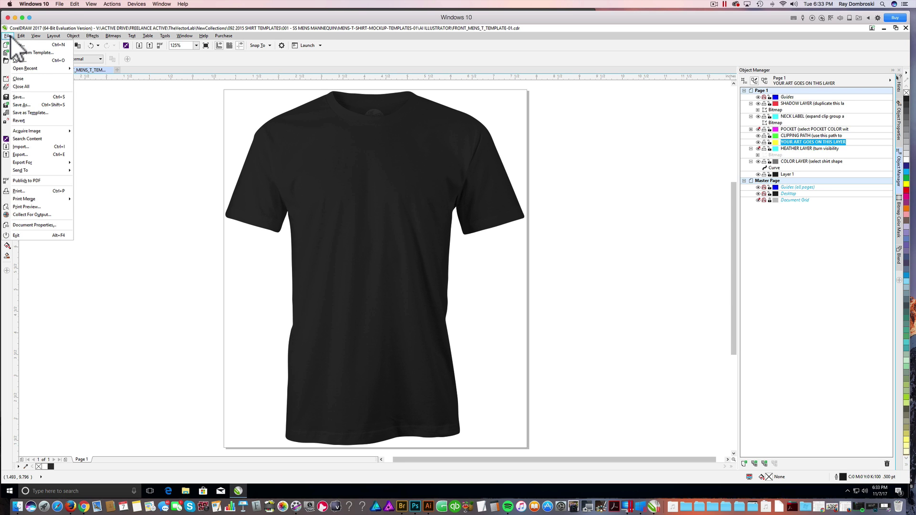
left_click(27, 146)
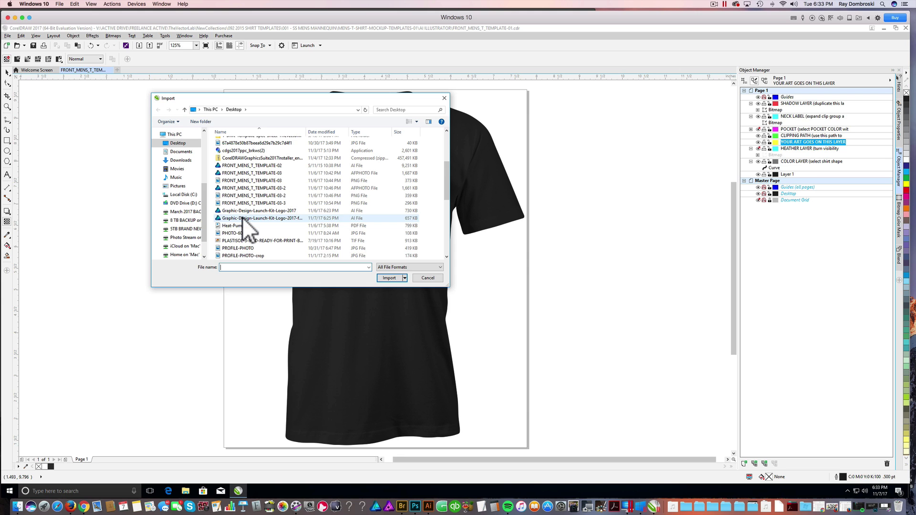
left_click(394, 293)
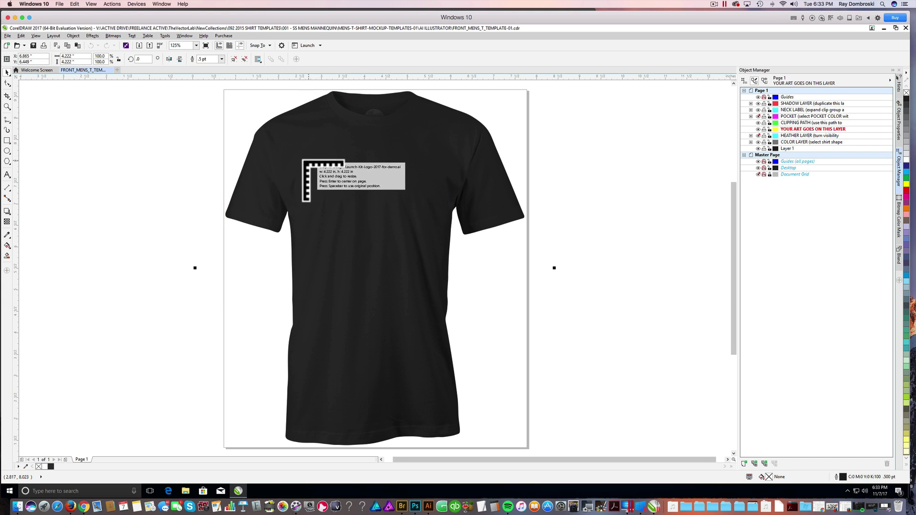
left_click(302, 160)
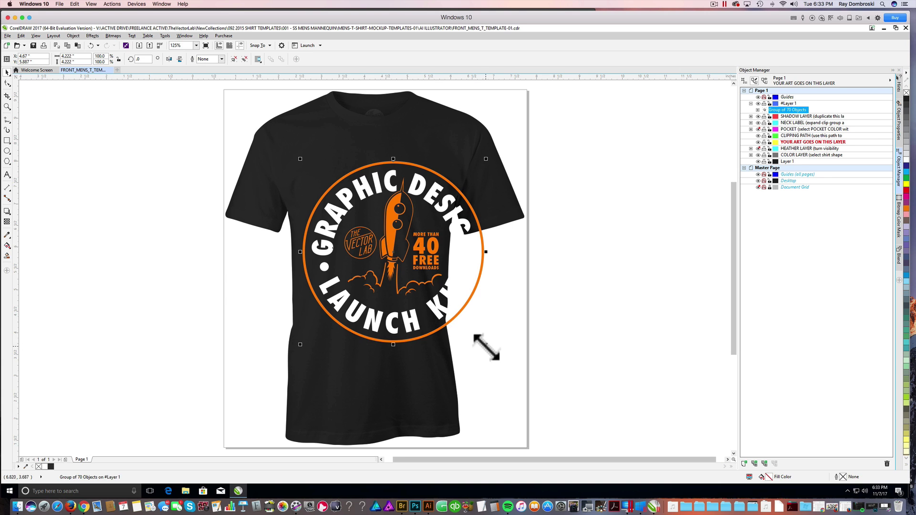
left_click_drag(486, 347, 417, 272)
left_click_drag(367, 207, 383, 198)
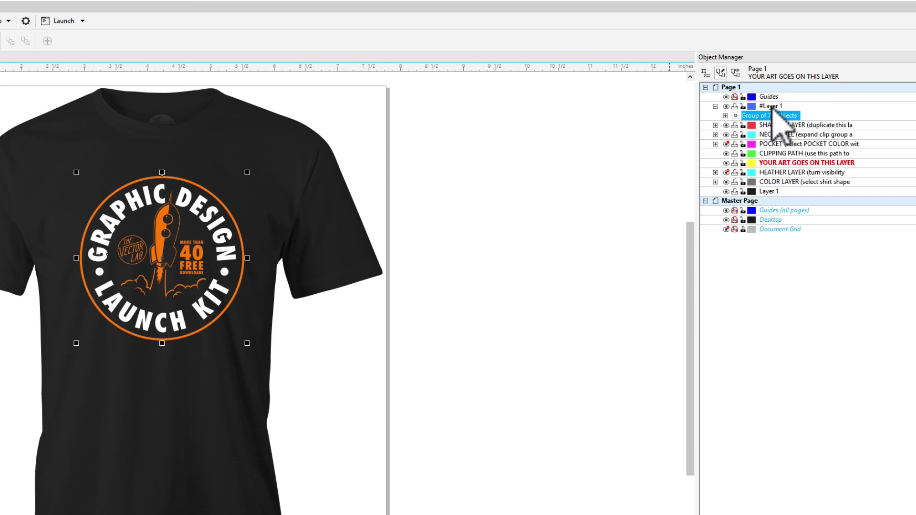
Move #Layer 1 below CLIPPING PATH, just above YOUR ART GOES ON THIS LAYER.
left_click(770, 106)
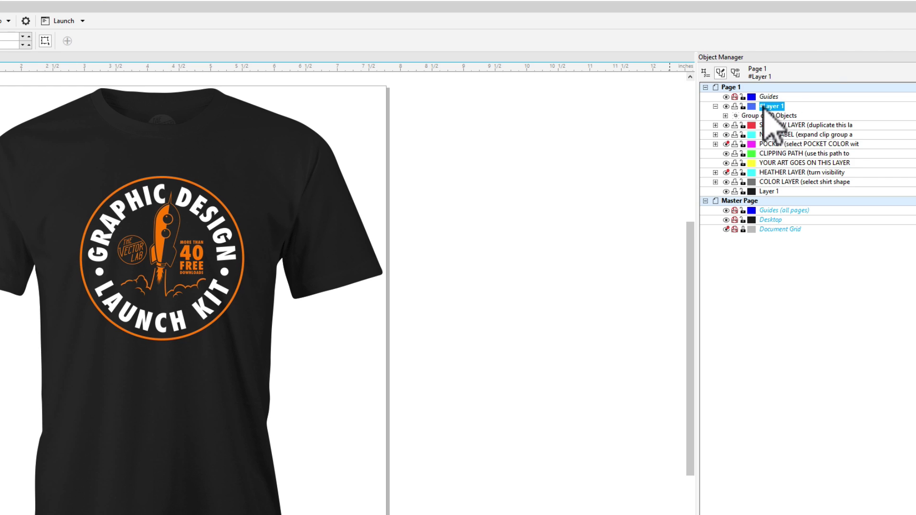
left_click_drag(770, 107, 769, 159)
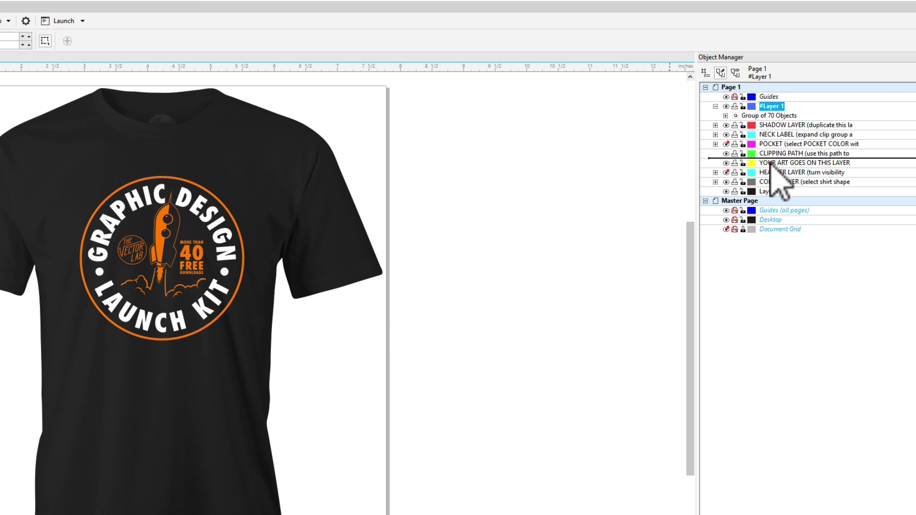
left_click_drag(770, 161, 772, 162)
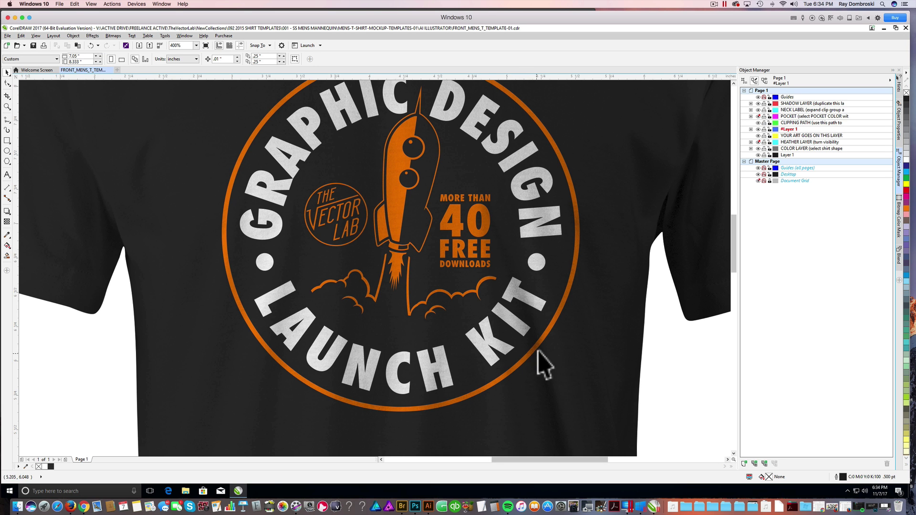